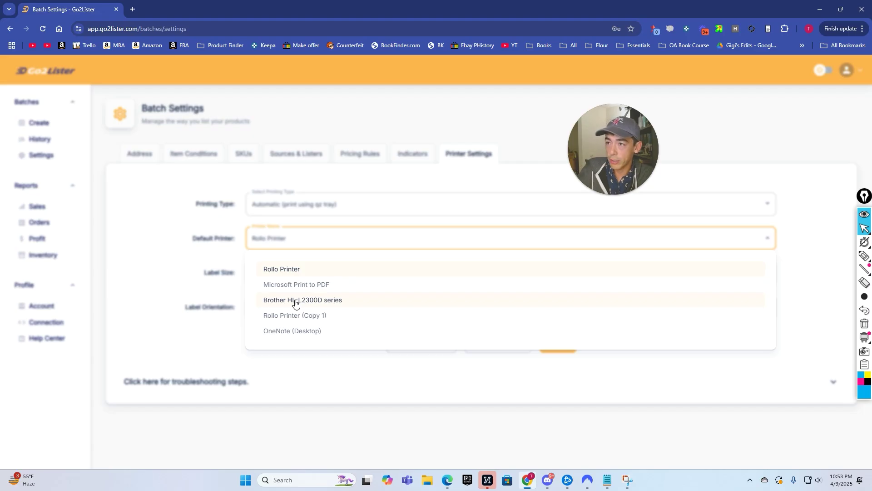
- Review the default printer, label size and label orientation options, and check the Amazon account connection
click(182, 274)
click(295, 275)
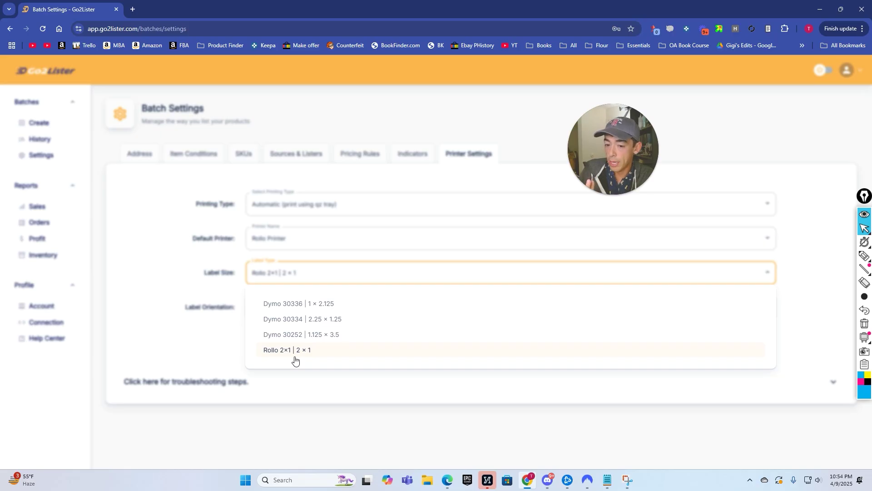
click(150, 260)
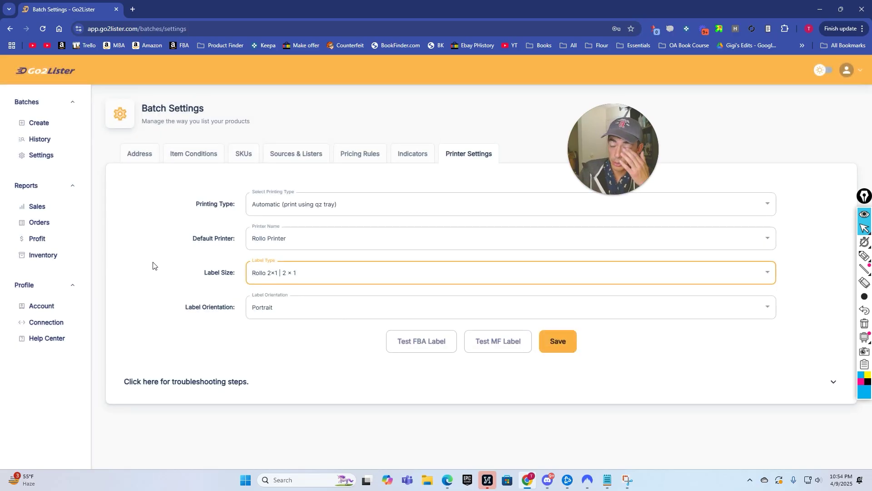
click(286, 306)
click(207, 331)
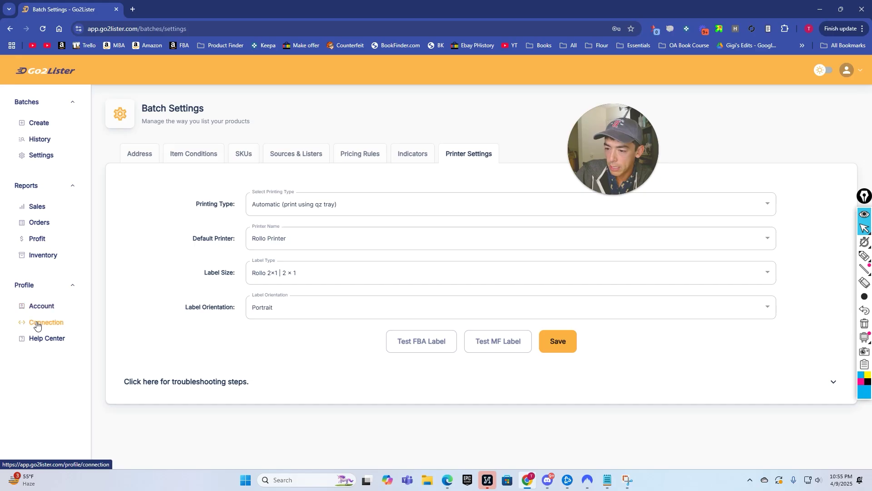
click(43, 324)
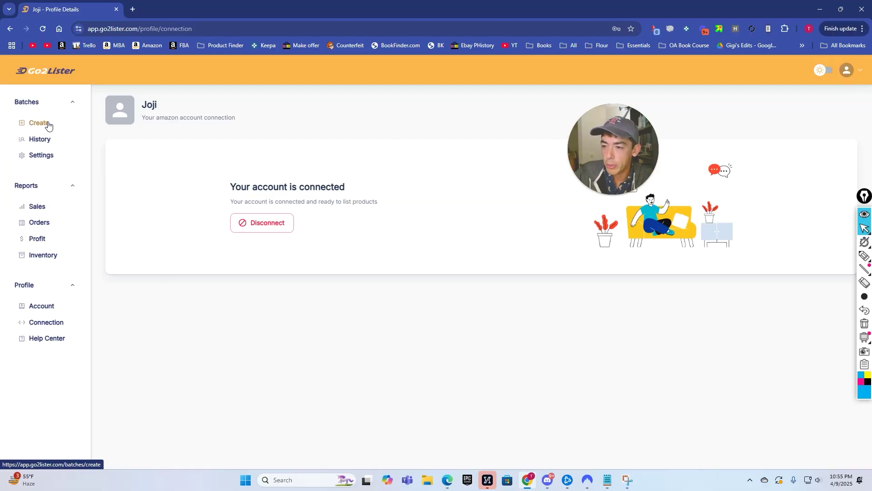
- Fill in a new Fulfilled by Amazon batch named April Batch 3 2025 with the ship-from address and self-labelled products, and open the packing type choices
click(48, 125)
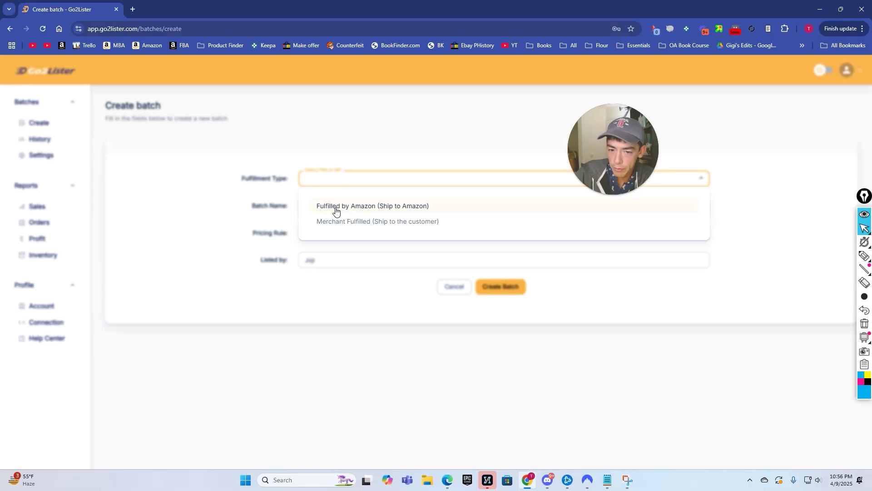
click(336, 208)
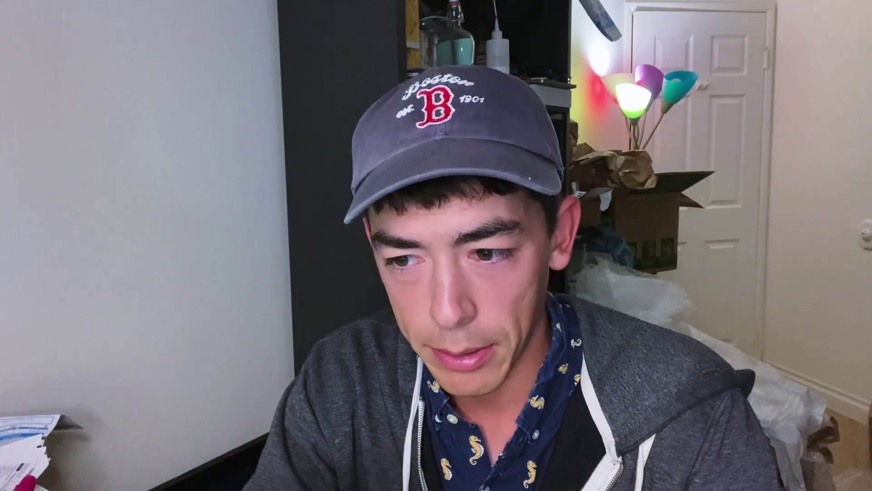
text(Batch 3 2025)
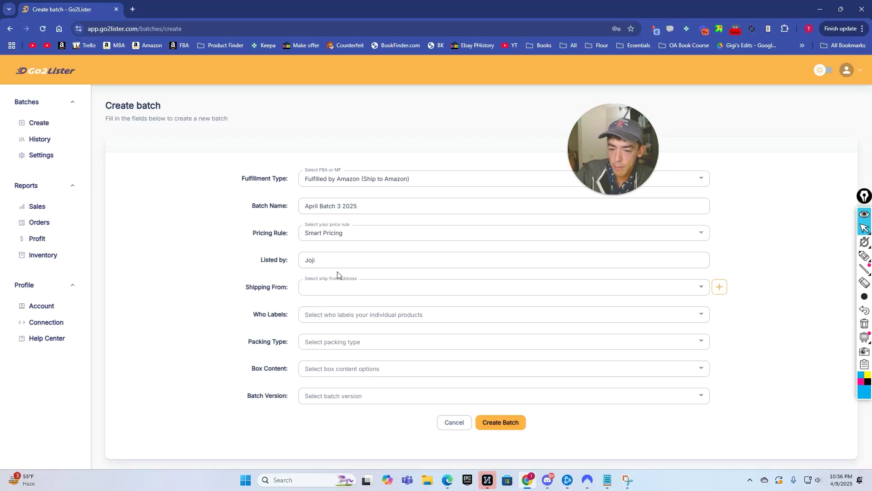
click(339, 290)
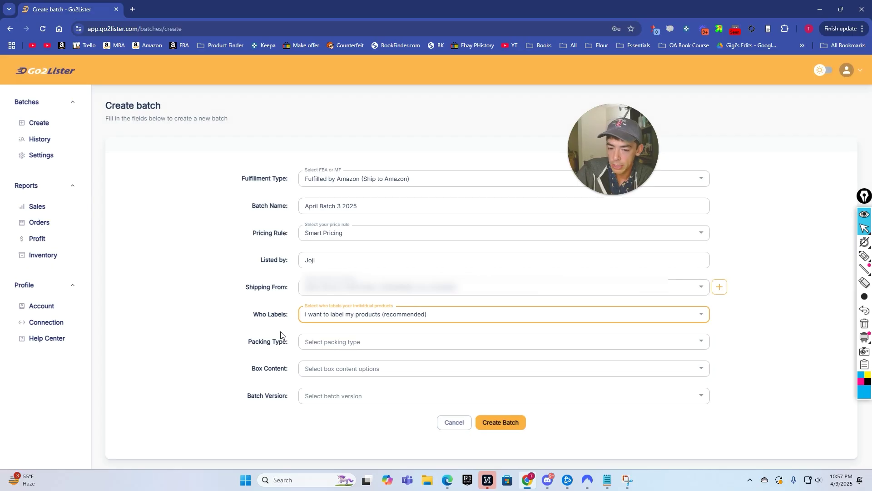
click(340, 345)
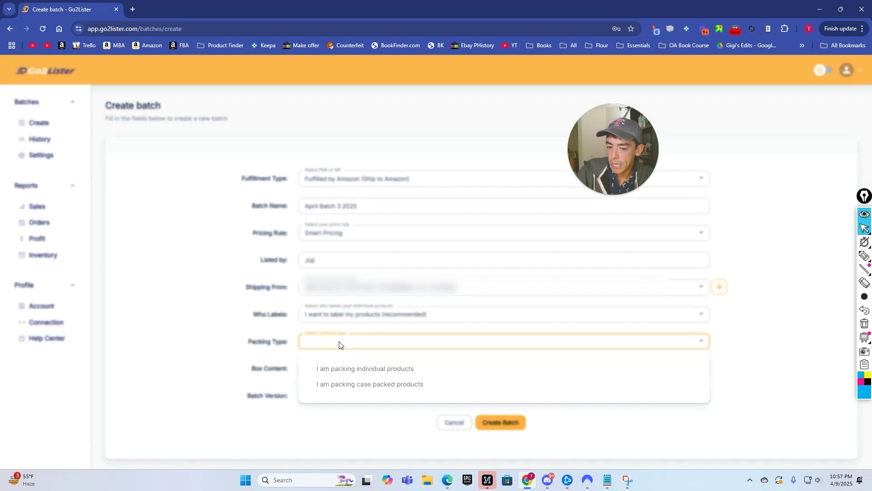
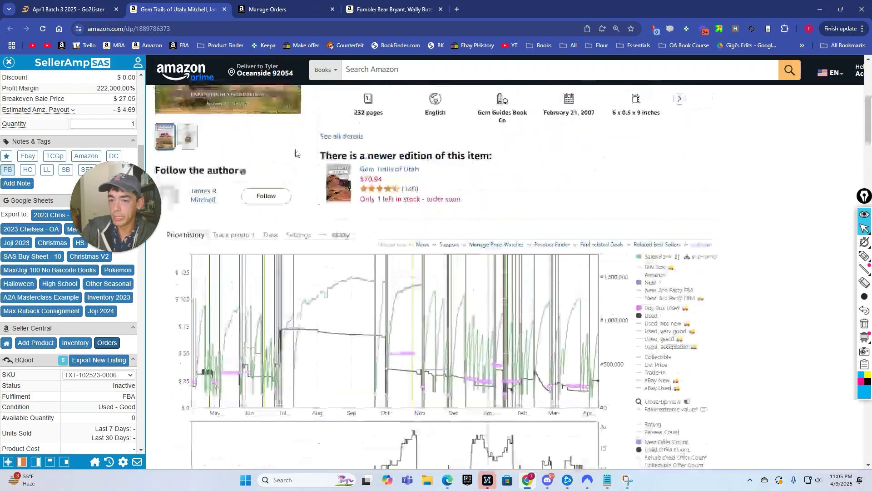
- Check the purchase price of Gem Trails of Utah in its Amazon order details and return to the batch
click(386, 9)
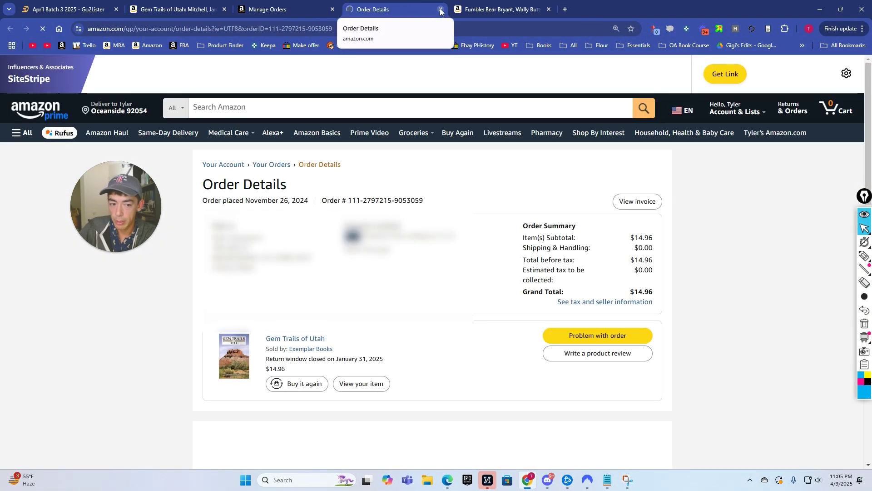
click(441, 9)
click(154, 7)
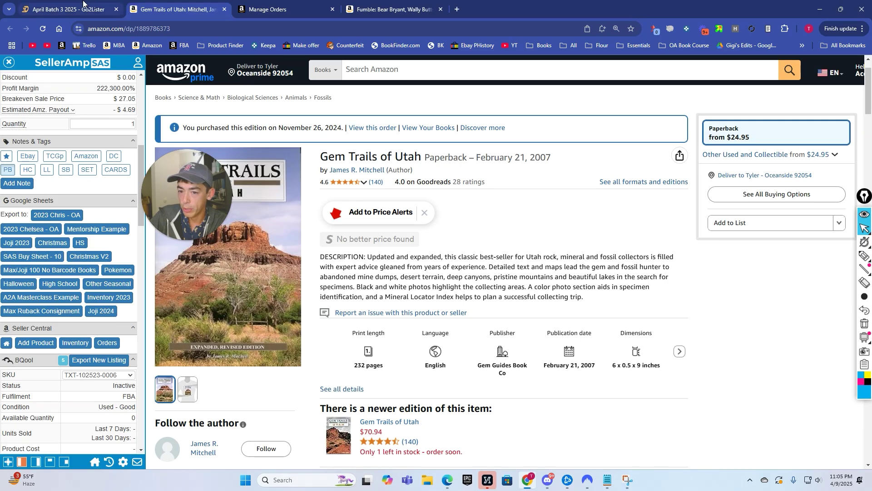
click(78, 6)
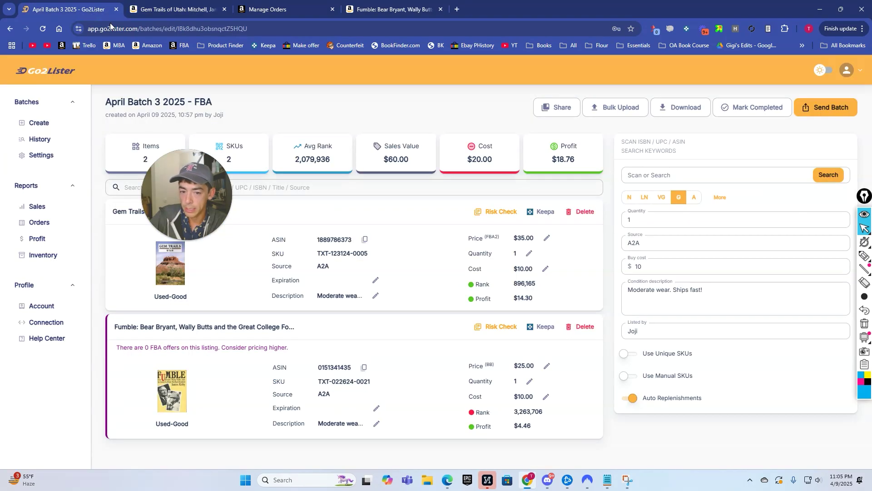
- Set the cost of Gem Trails of Utah in the batch to $14.96
click(545, 269)
text(14.96)
key(Return)
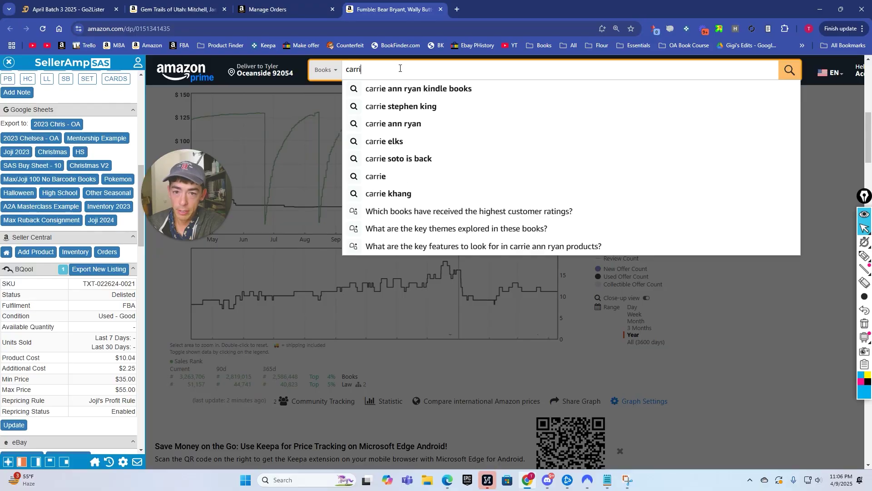
- Search Amazon books for "carrie stephen king" and open the Rare Carrie (1974) Original Hardcover Book Club Edition listing
text(e b)
key(BackSpace)
click(406, 194)
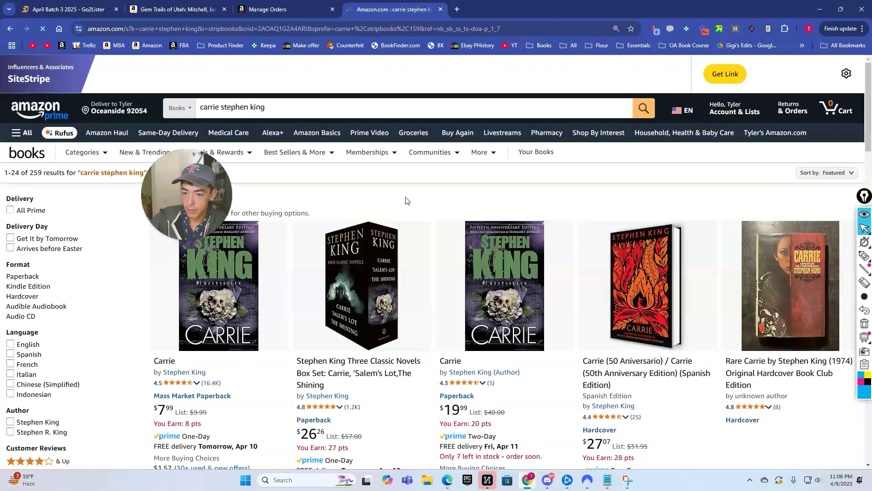
scroll(405, 200, down, 2)
click(785, 208)
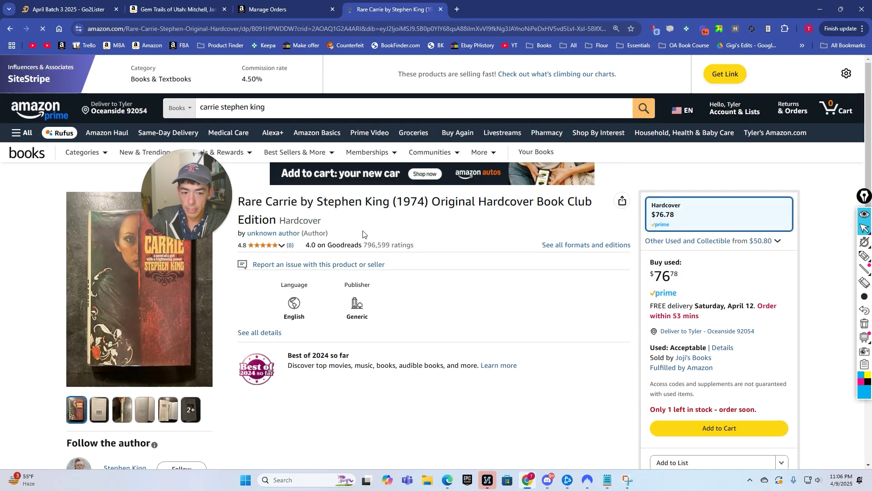
- Examine the Rare Carrie listing's price history and sales rank charts over the past year
scroll(389, 225, down, 10)
scroll(318, 213, up, 2)
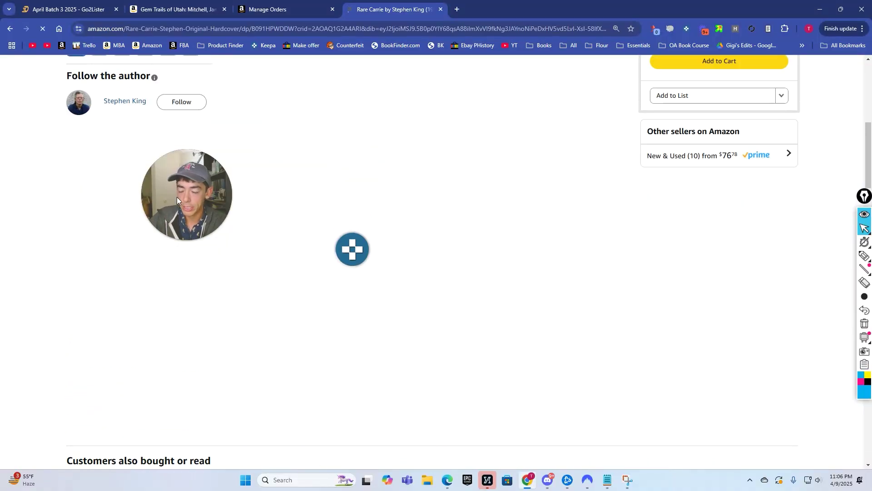
drag(177, 197, 41, 161)
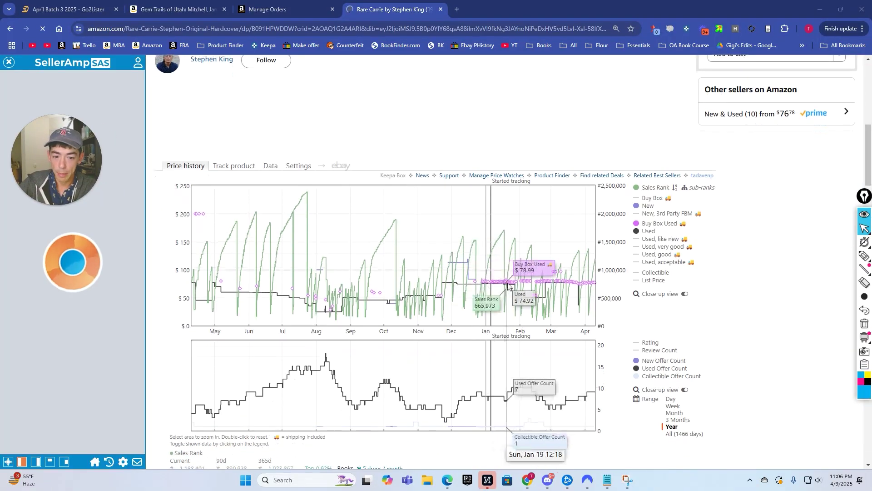
scroll(508, 285, down, 1)
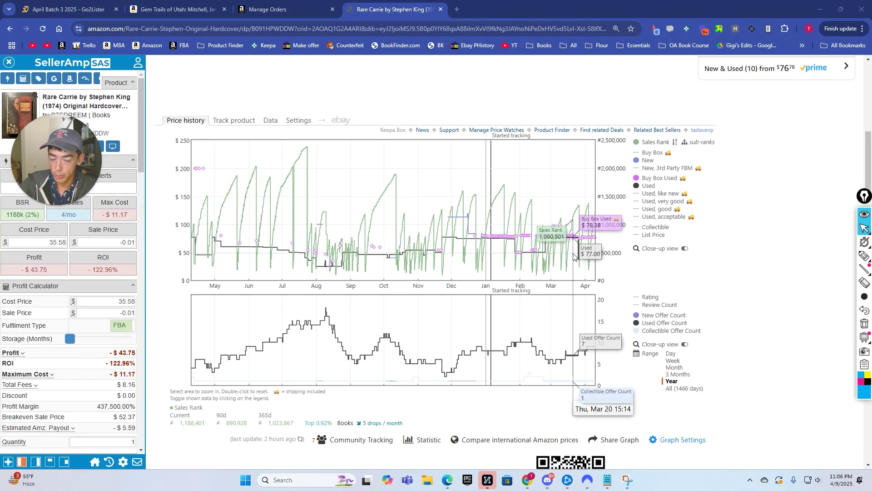
scroll(574, 257, down, 1)
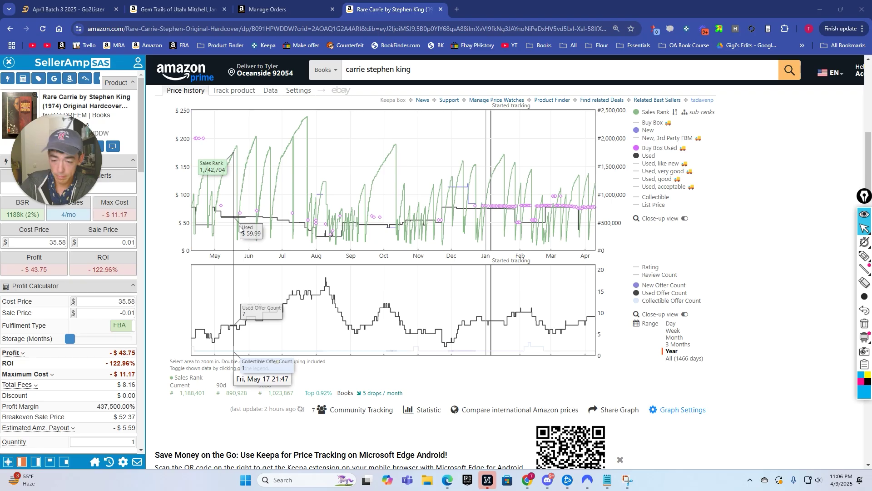
- Copy the ASIN of the Rare Carrie book from its Amazon product details
click(71, 9)
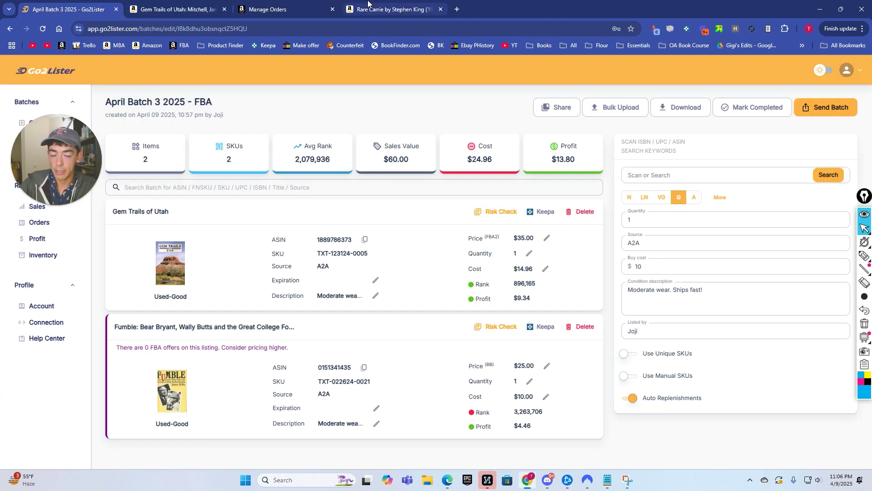
key(ctrl+shift+Tab)
scroll(419, 175, up, 10)
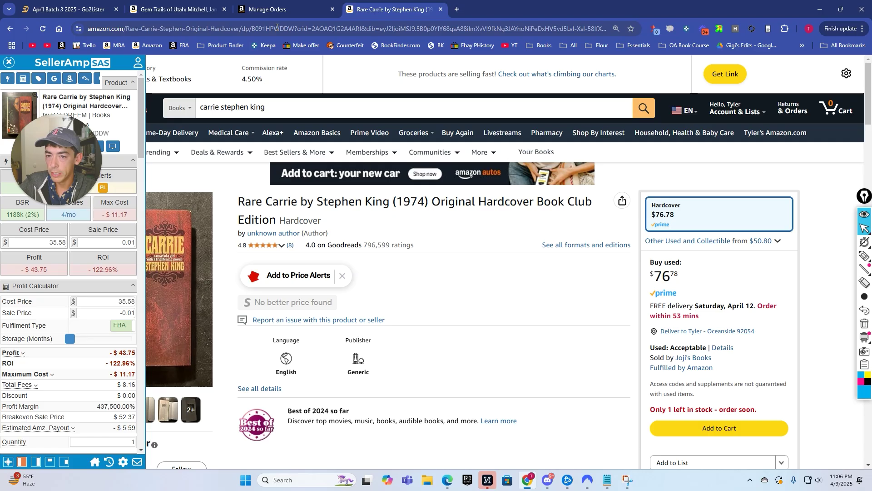
double_click(300, 30)
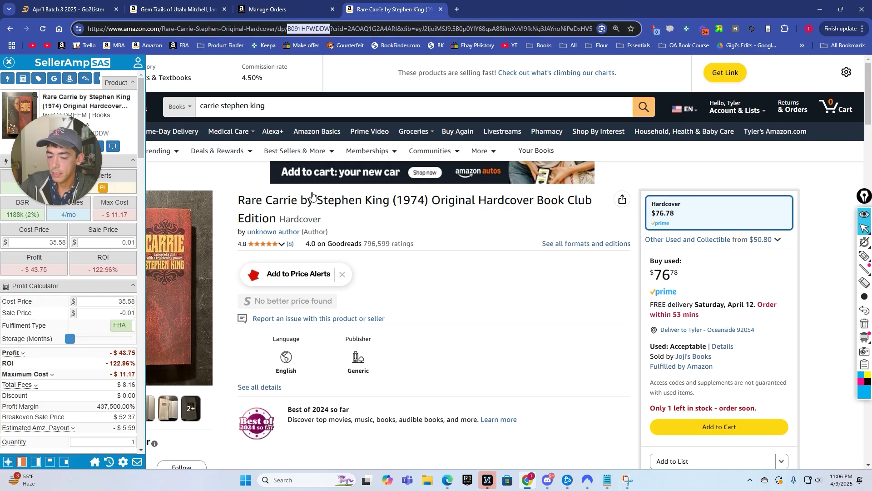
scroll(317, 195, down, 15)
scroll(318, 192, down, 5)
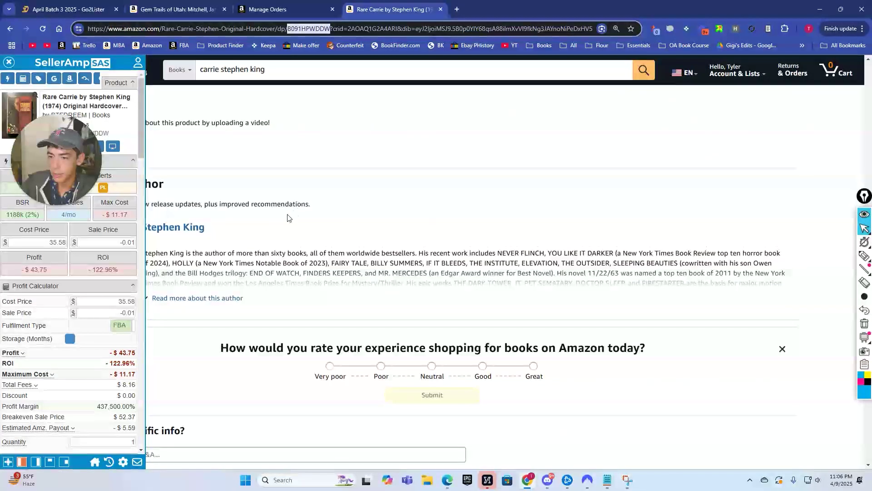
scroll(234, 196, up, 3)
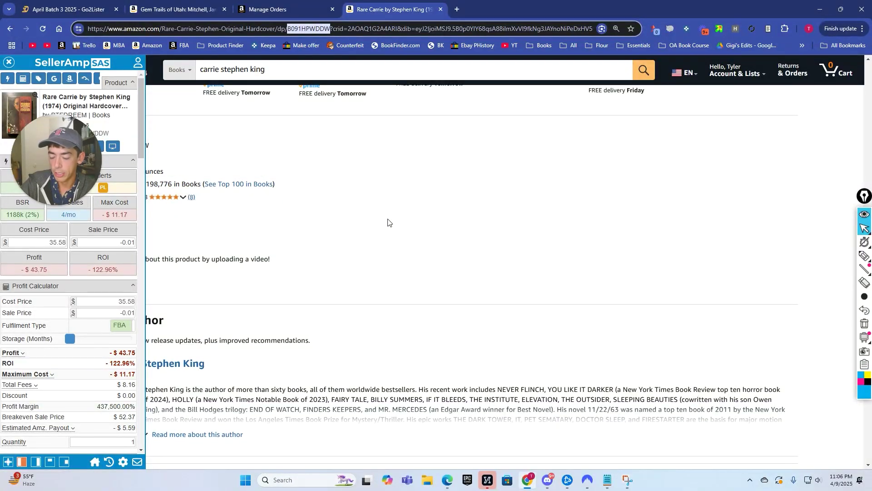
key(ctrl+minus)
key(ctrl+minus)
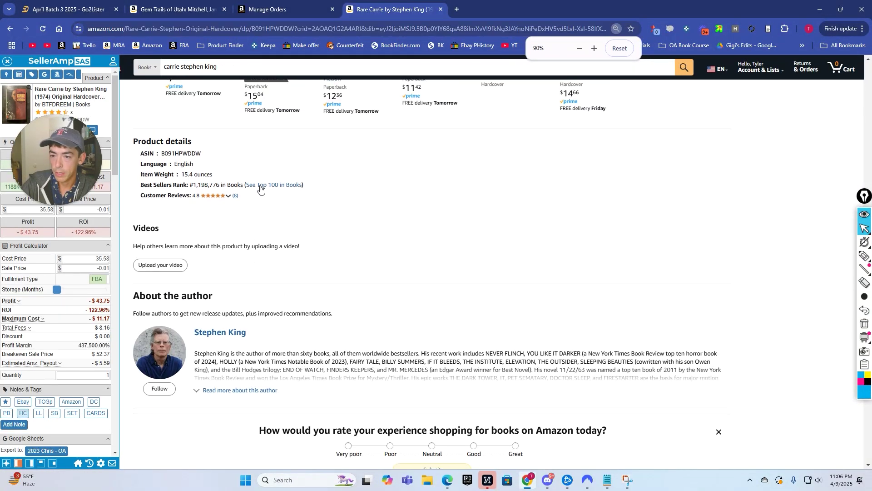
scroll(260, 189, up, 1)
double_click(183, 177)
key(ctrl+c)
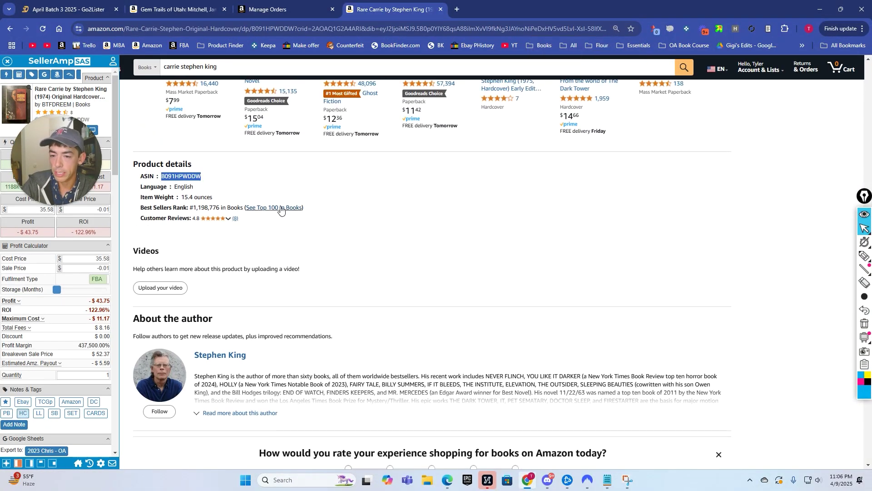
key(ctrl+plus)
key(ctrl+plus)
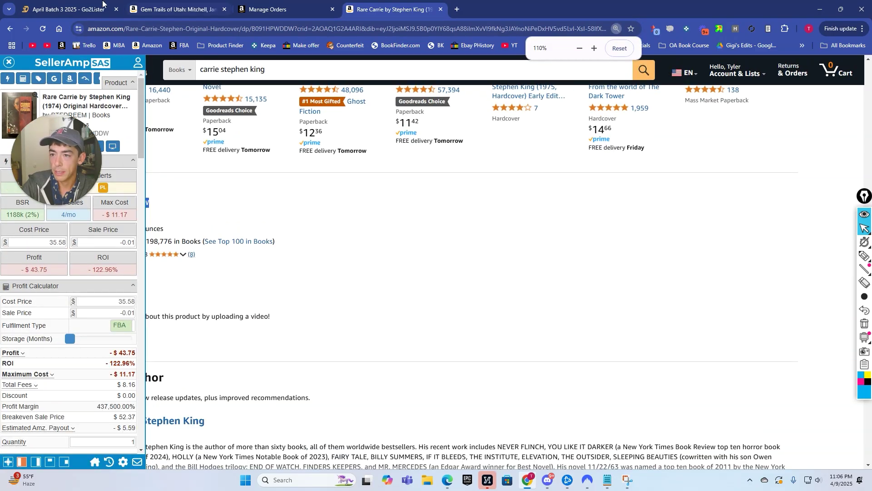
- Add ASIN B091HPWDDW to April Batch 3 2025 in Acceptable condition with a buy cost of $25
click(103, 3)
click(650, 174)
key(ctrl+v)
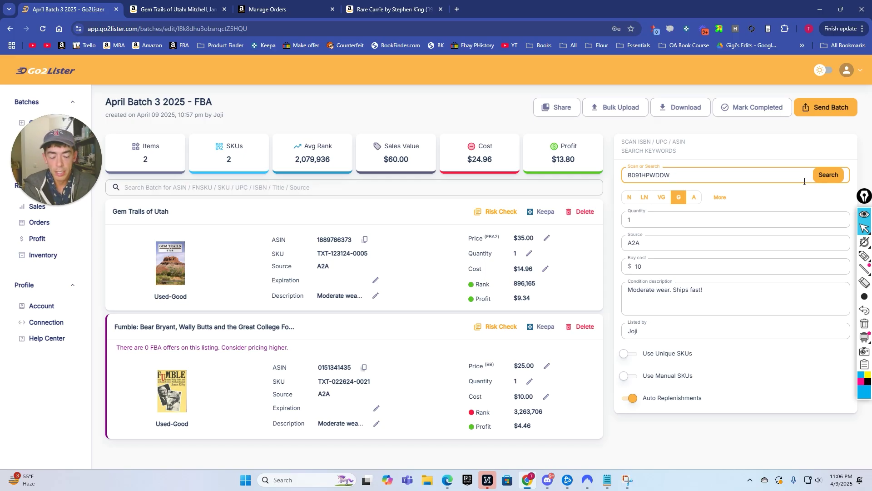
click(695, 198)
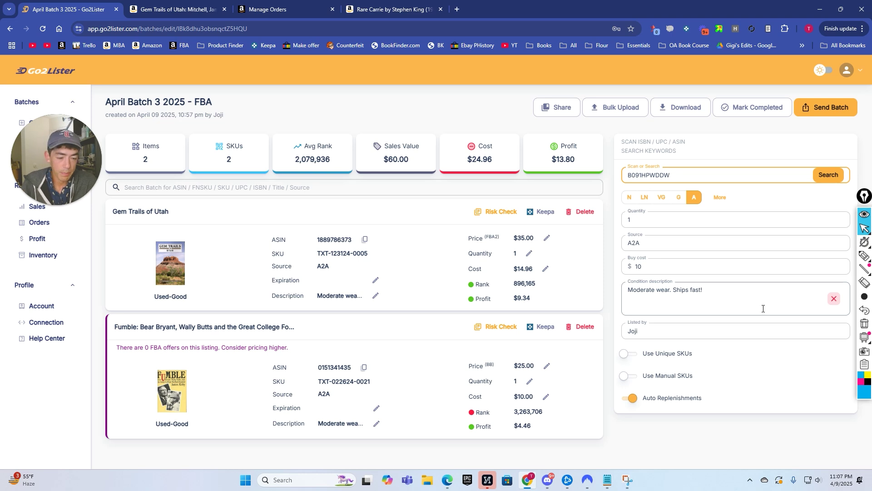
click(643, 270)
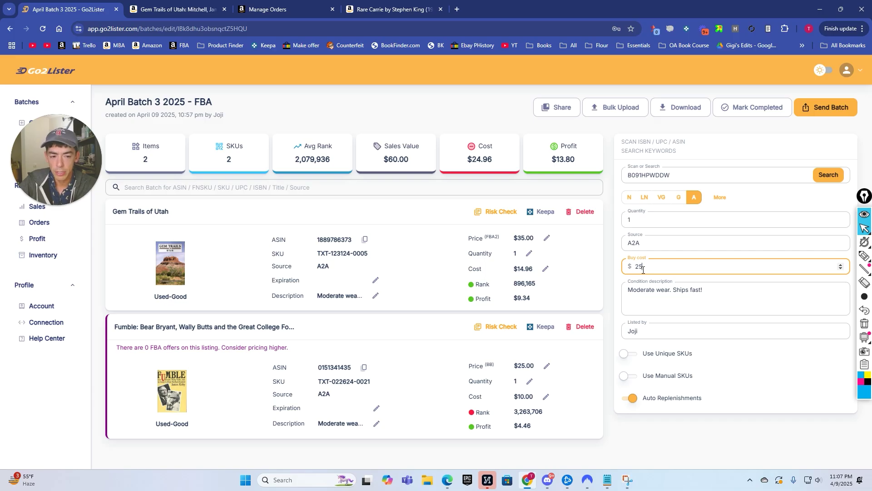
click(834, 175)
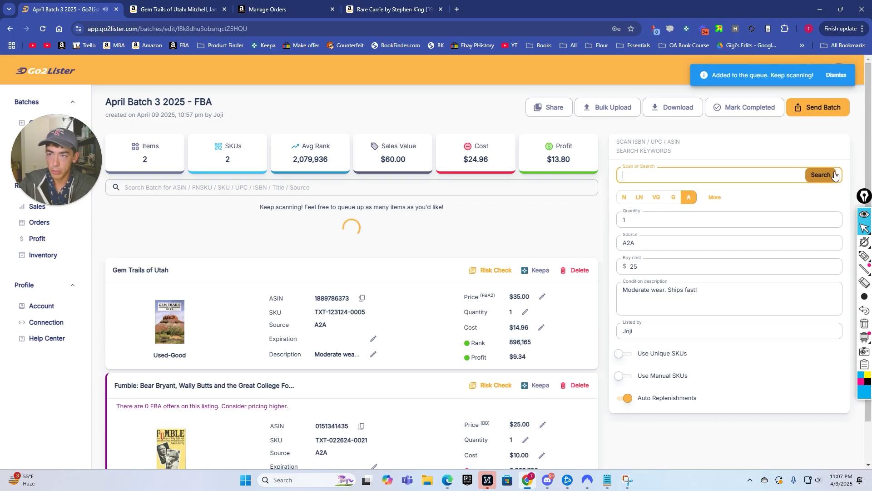
- Look through the books listed in the batch and return to its summary
scroll(555, 250, down, 2)
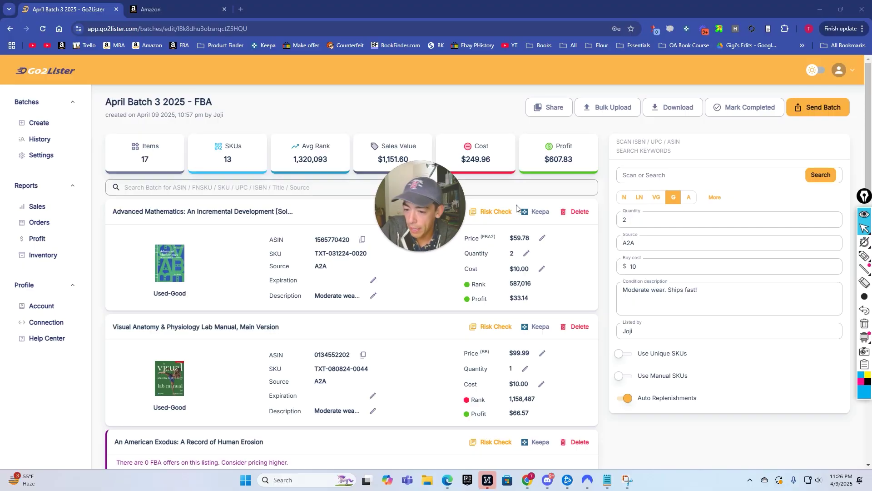
scroll(279, 270, down, 5)
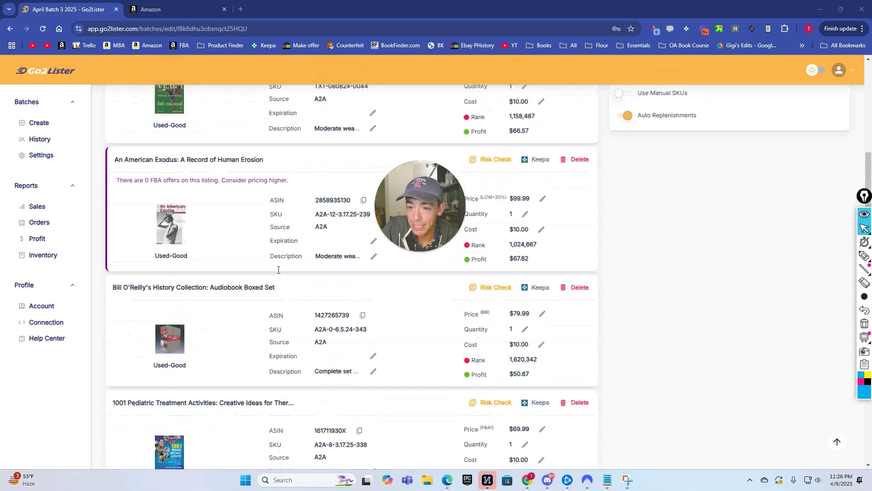
scroll(278, 270, up, 6)
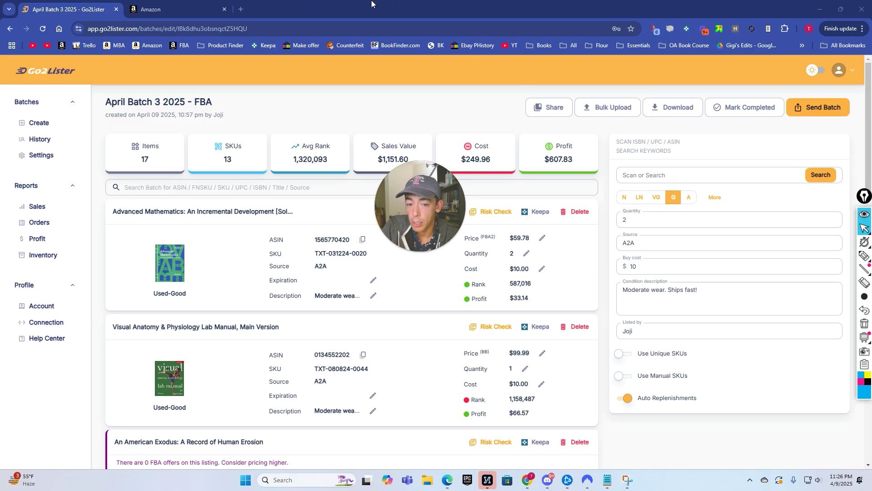
- In Amazon Seller Central's Fulfillment by Amazon settings, save the inbound placement option as minimal shipment splits to the West region
click(188, 5)
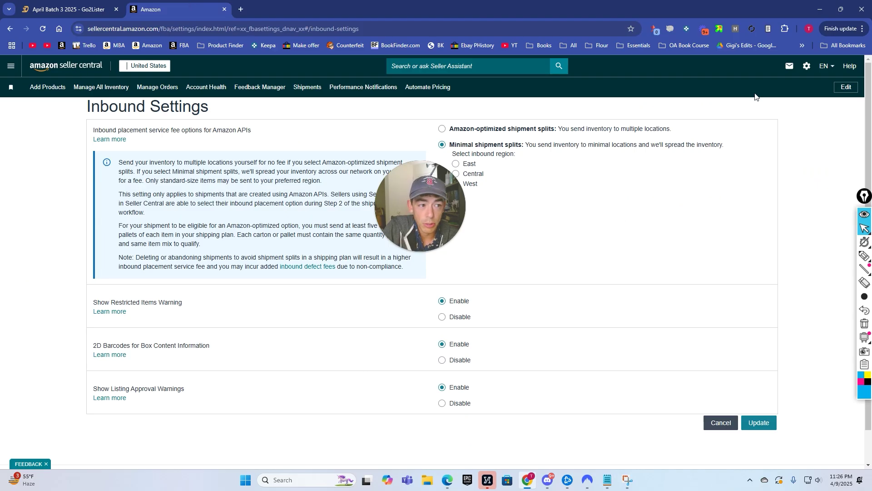
mouse_move(807, 67)
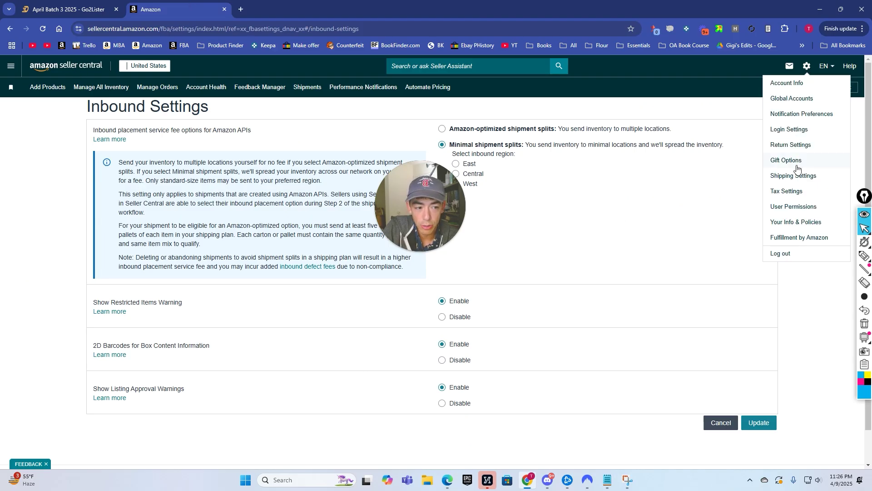
click(793, 239)
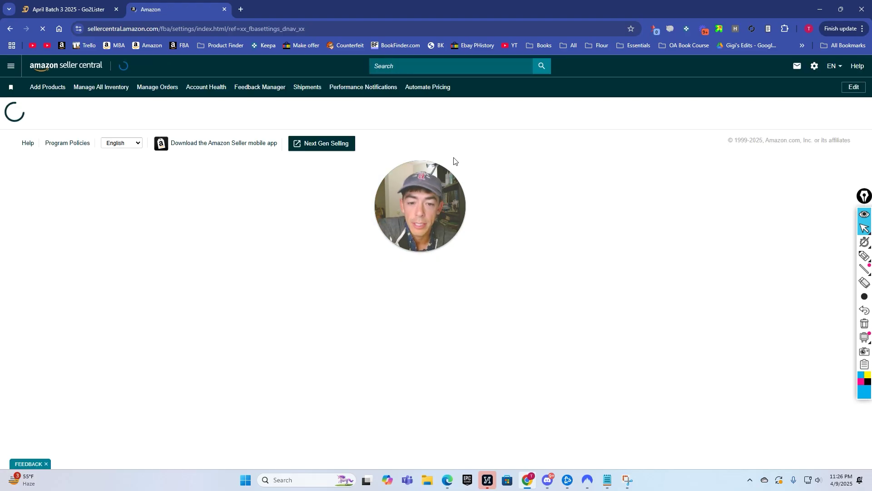
scroll(473, 189, down, 3)
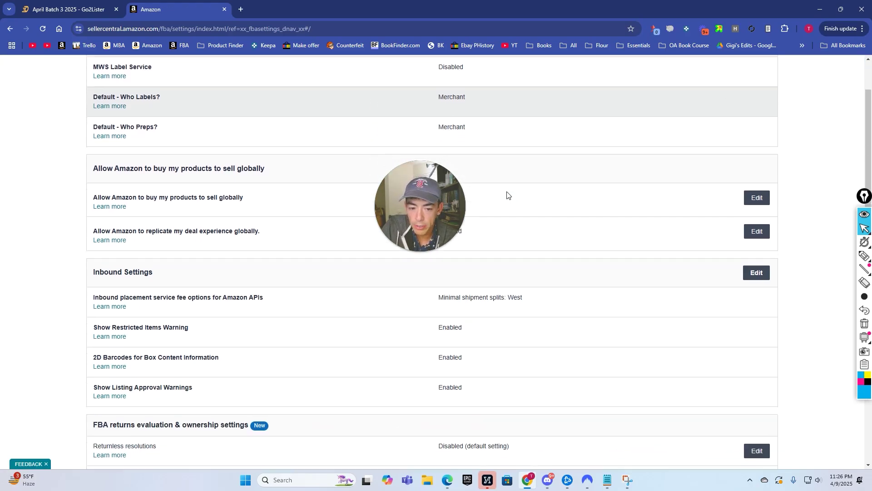
scroll(503, 204, down, 1)
drag(423, 213, 792, 289)
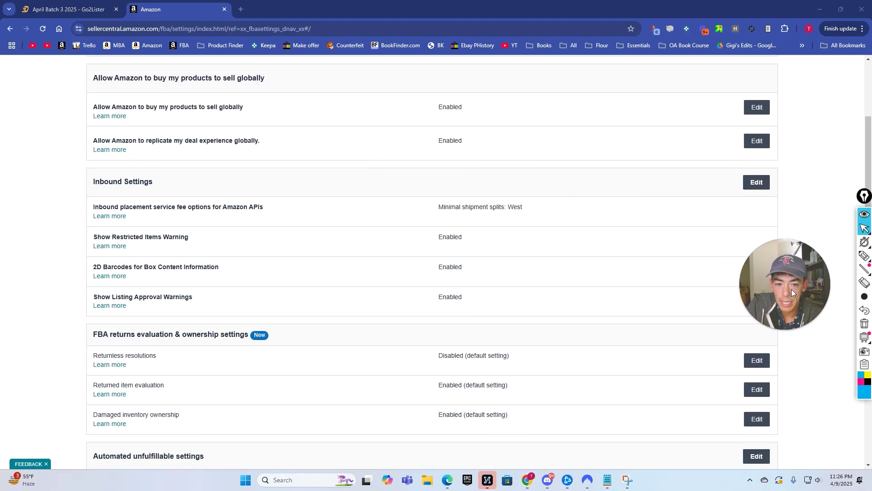
click(749, 184)
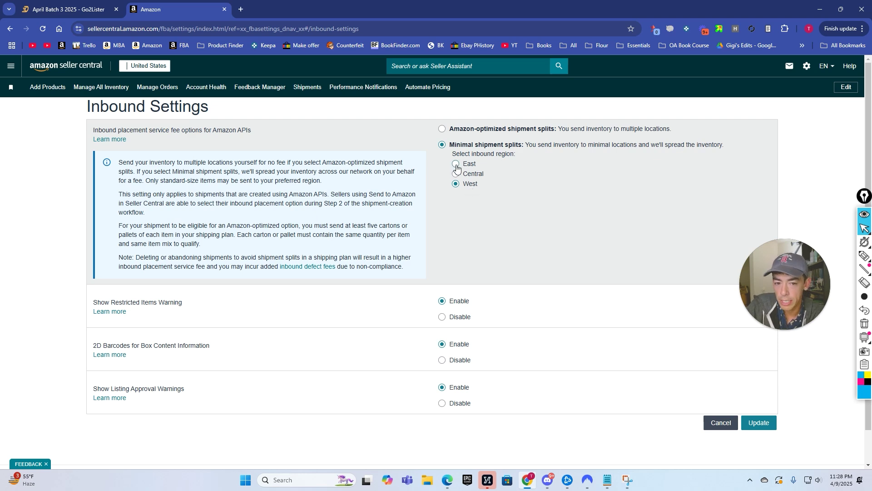
click(756, 421)
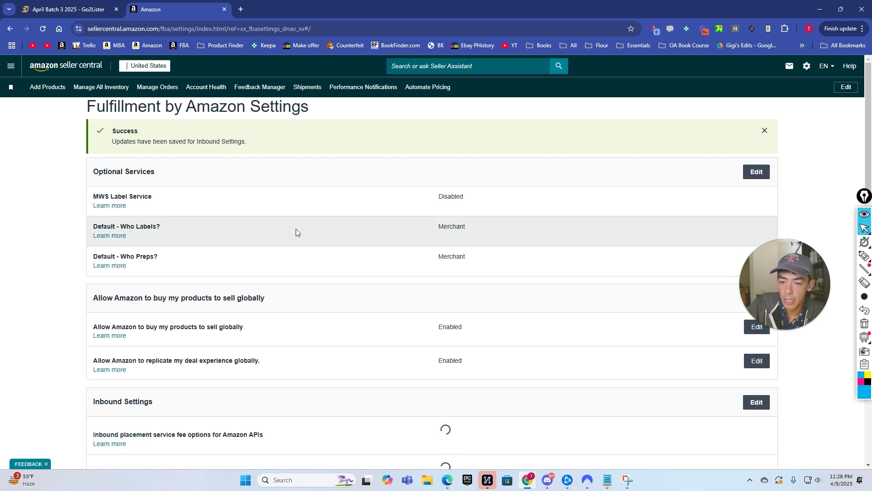
- Back in Go2Lister, send April Batch 3 2025 to Amazon and proceed to its box content
click(68, 9)
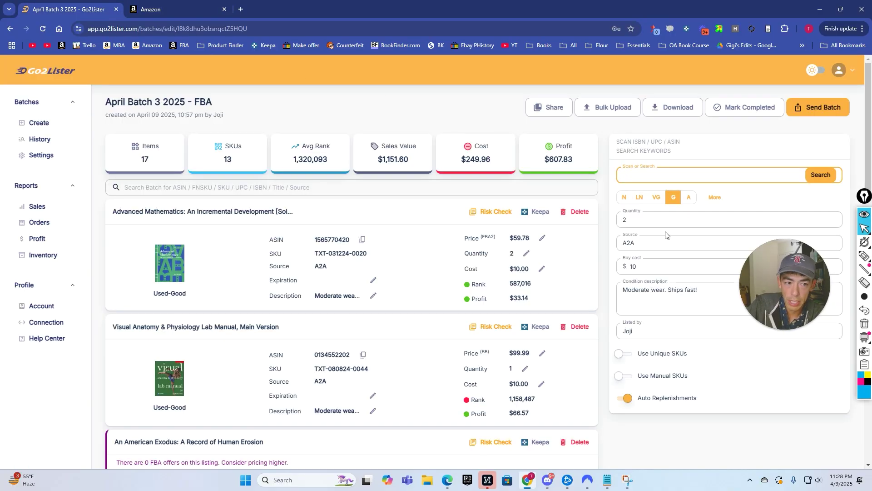
click(815, 109)
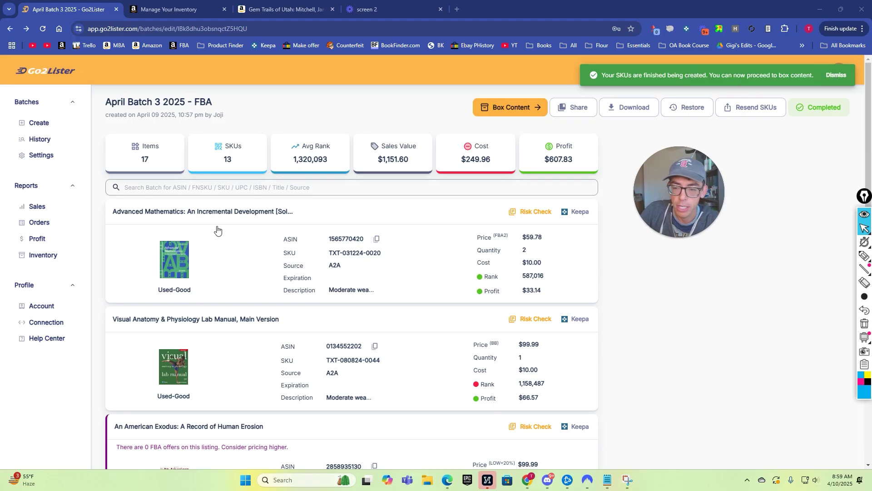
click(494, 109)
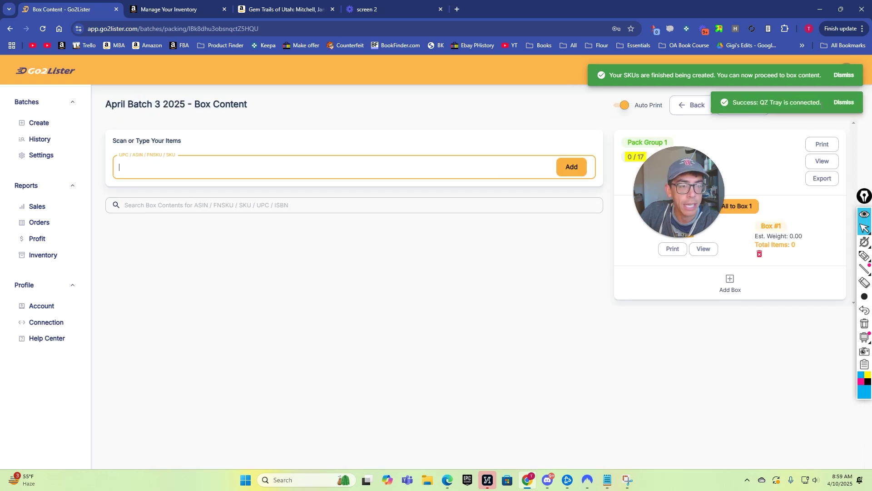
click(846, 104)
drag(690, 186, 587, 265)
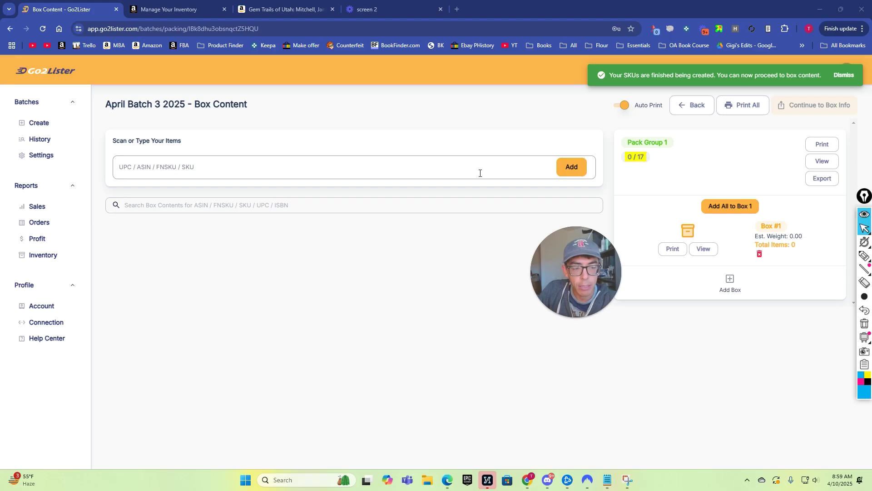
- Add and remove a second box in Pack Group 1, and assign all its items to Box #1
click(730, 282)
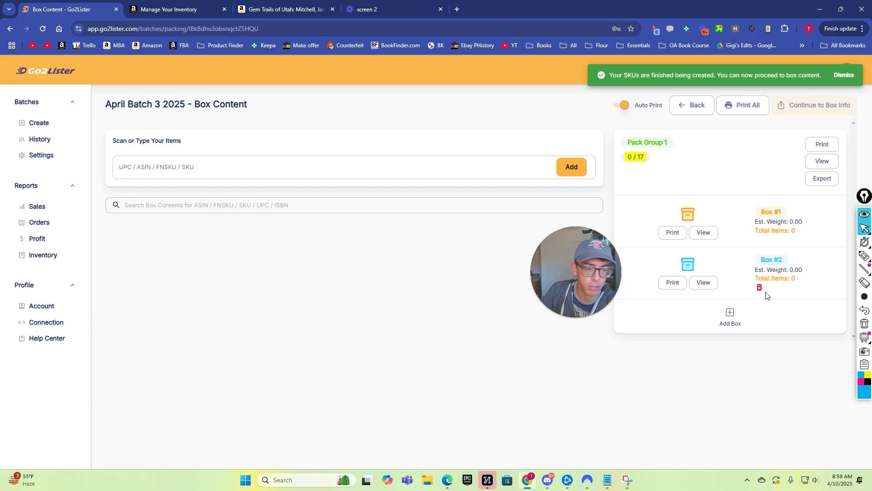
click(759, 288)
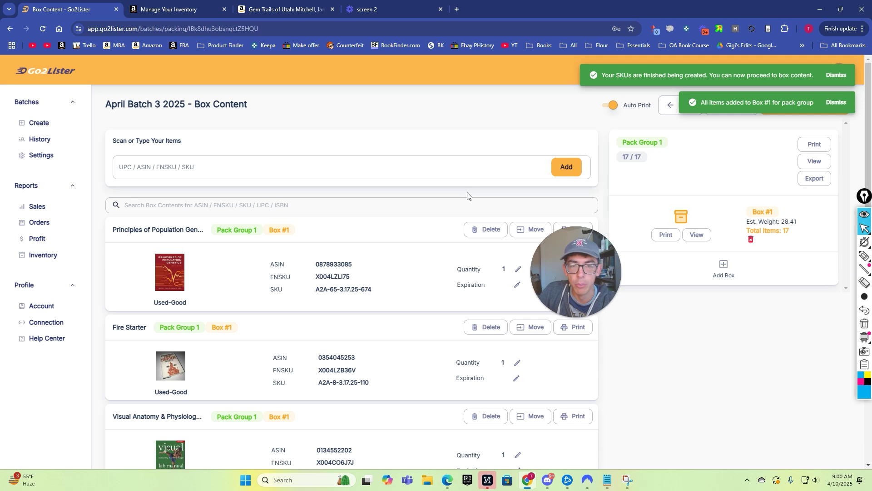
click(837, 103)
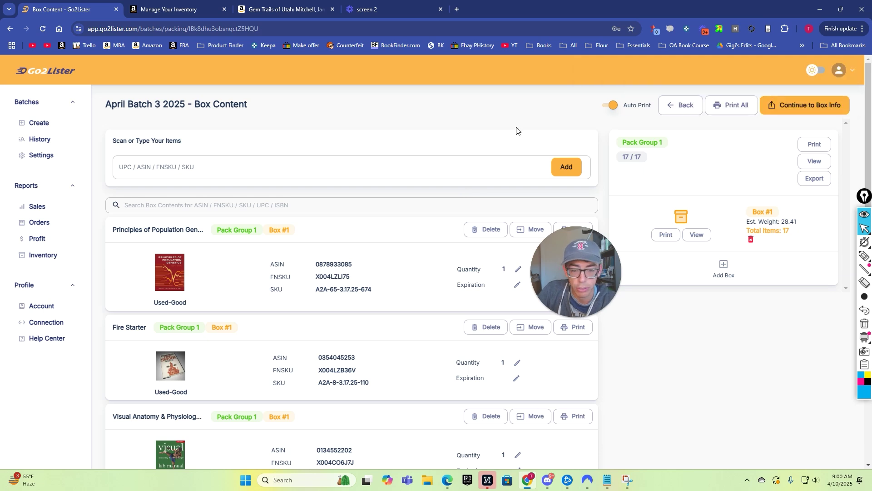
- Print all item labels for the batch and confirm the request
click(731, 109)
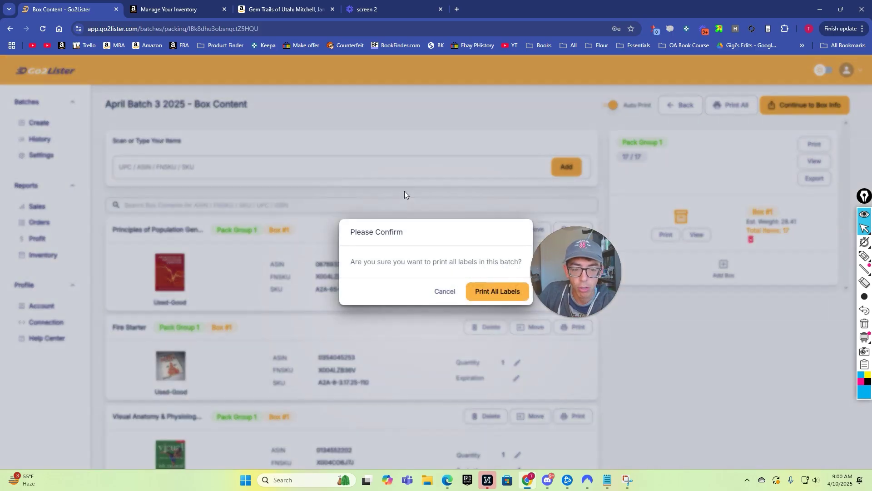
click(495, 292)
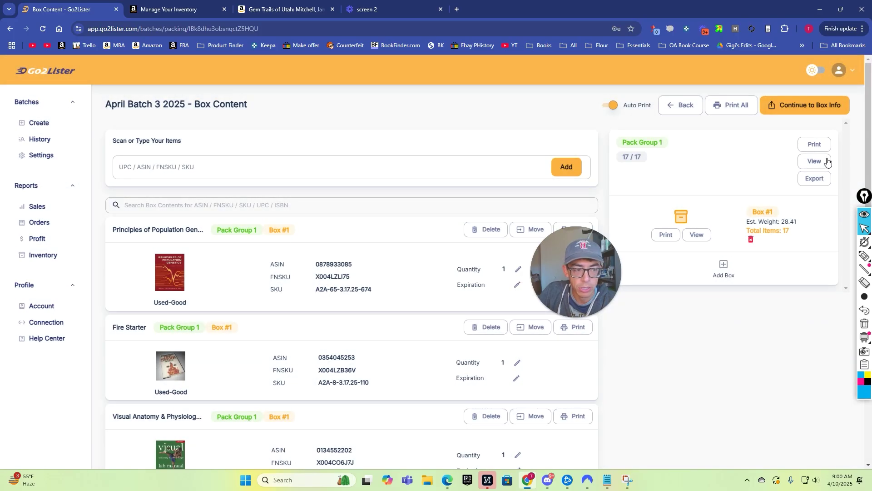
- Preview the Pack Group 1 shipment item list for the Brother HL-L2300D series printer and close the preview without printing
click(815, 144)
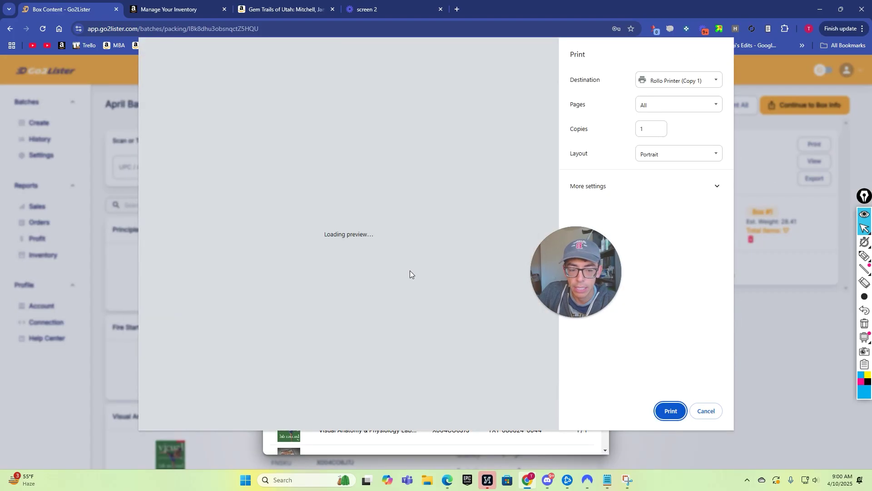
click(678, 80)
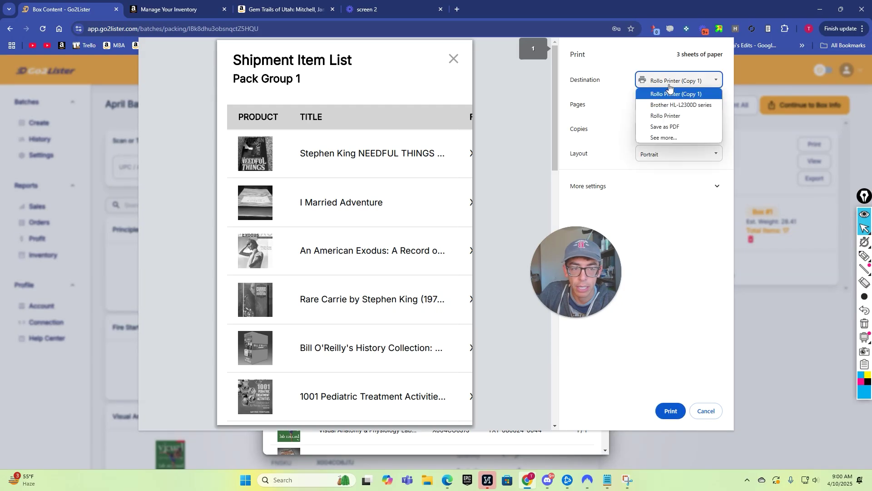
click(684, 101)
click(693, 86)
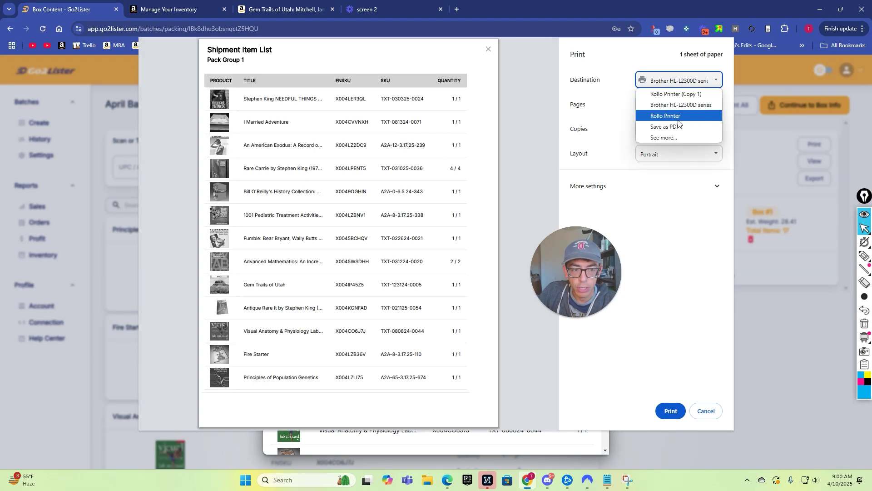
click(691, 252)
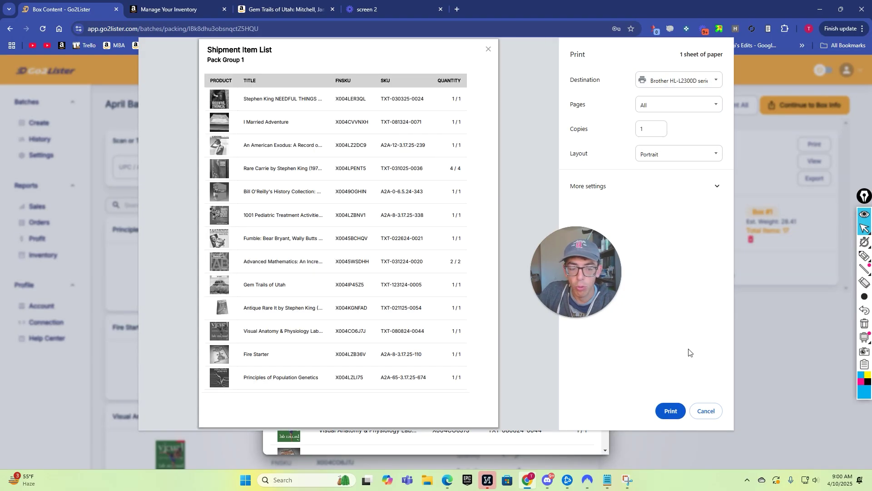
click(707, 411)
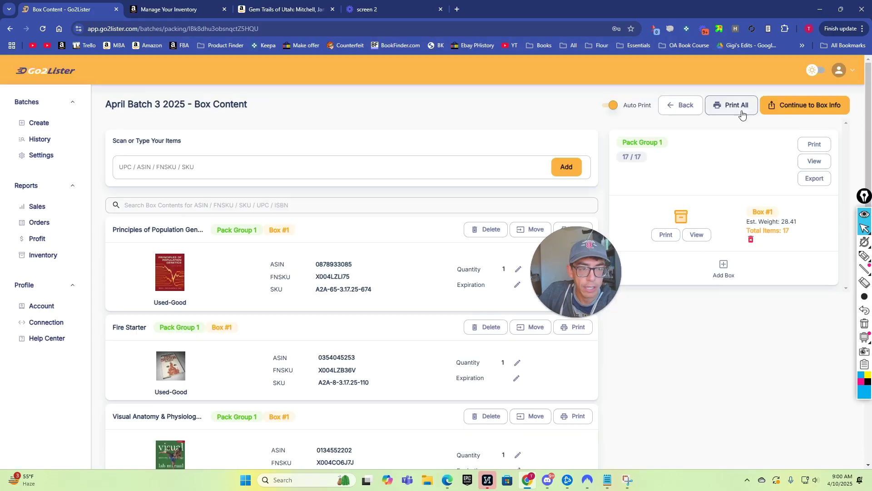
click(591, 82)
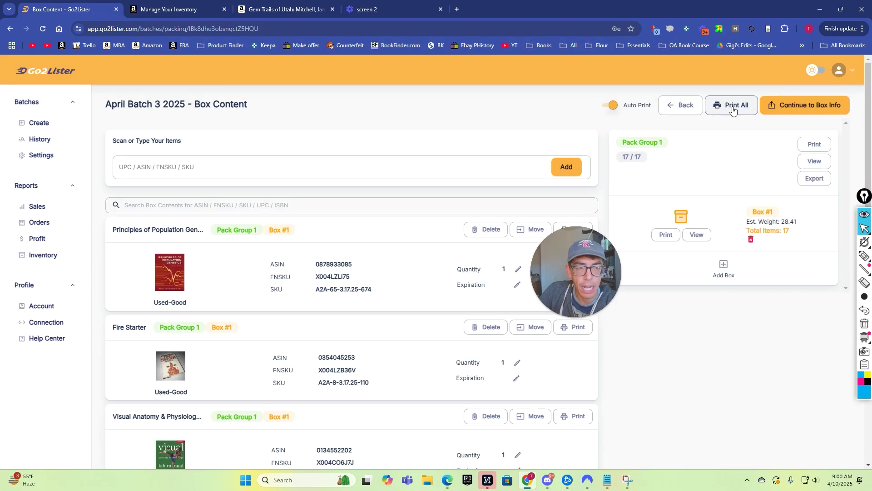